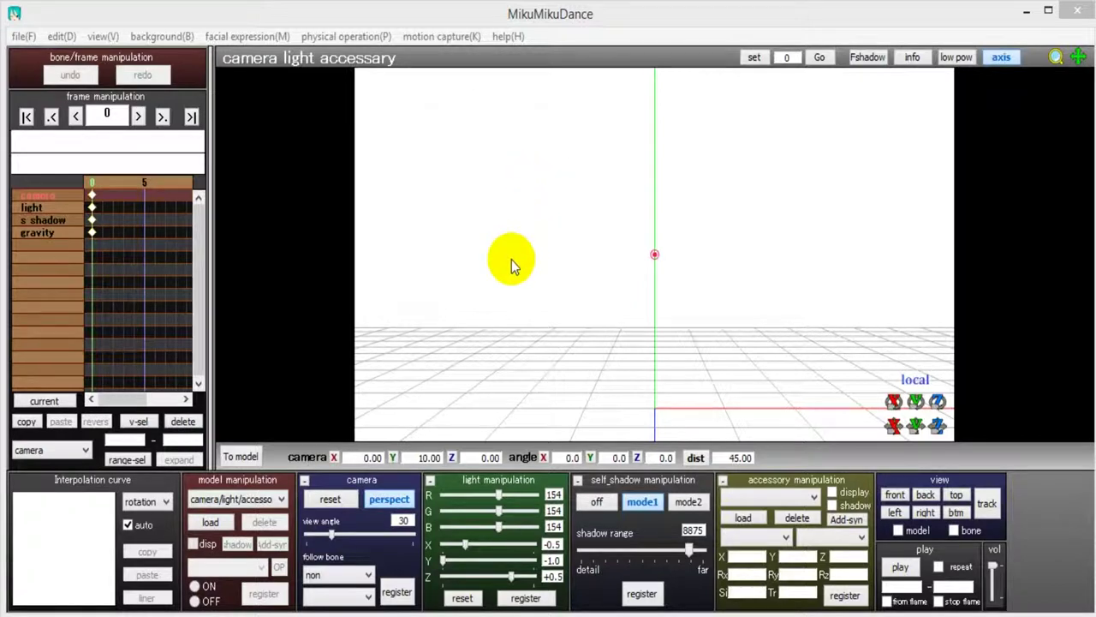
- Load the Haku_Yowane model into the scene and dismiss its information message
{"action": "left_click", "coordinate": [212, 523]}
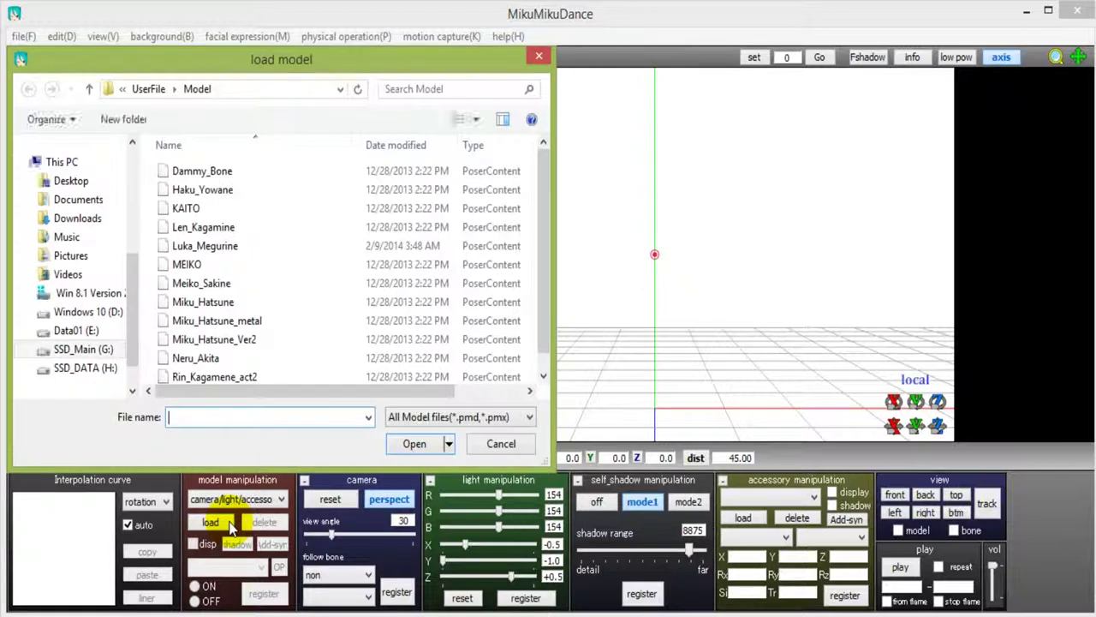
{"action": "double_click", "coordinate": [204, 192]}
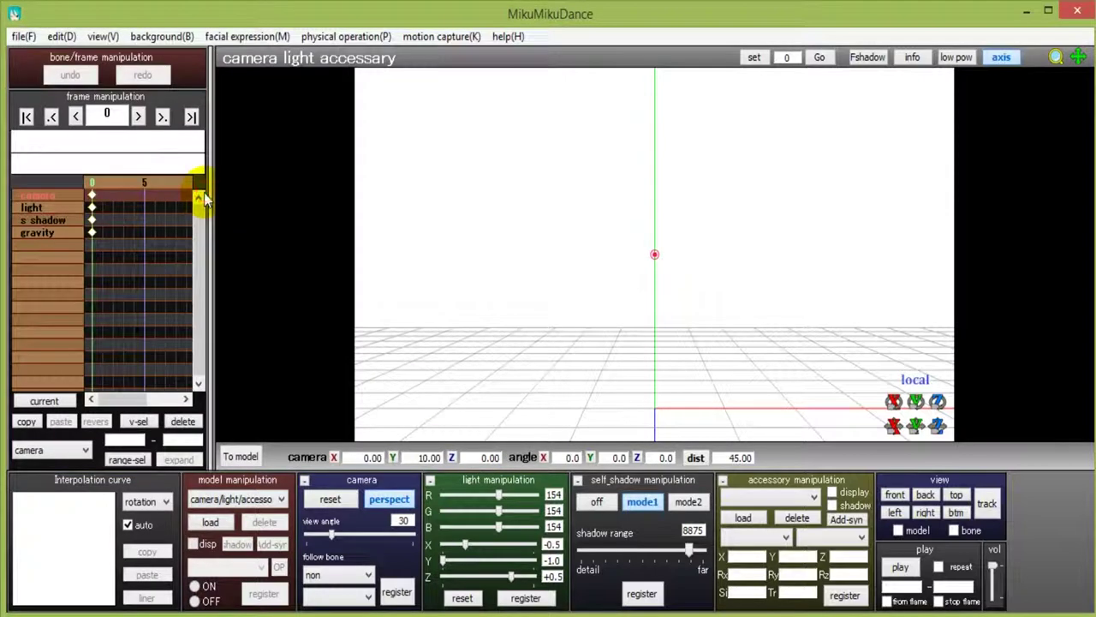
{"action": "left_click", "coordinate": [601, 397]}
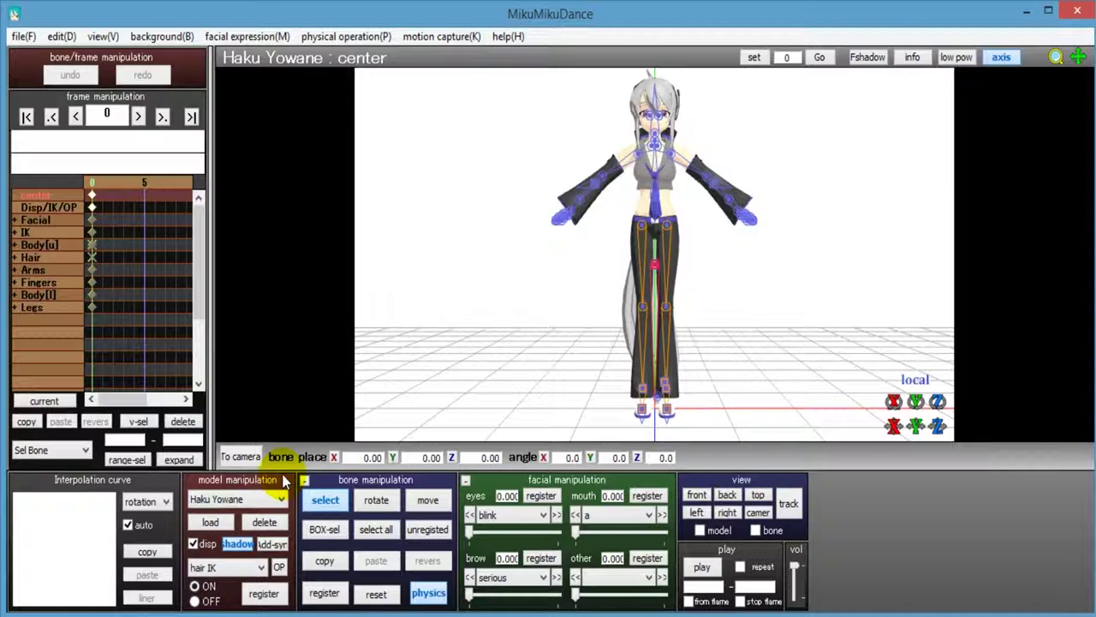
- Select all bones of the model and move it up to about Y 0.35 and along Z to about -3.25
{"action": "left_click", "coordinate": [341, 497]}
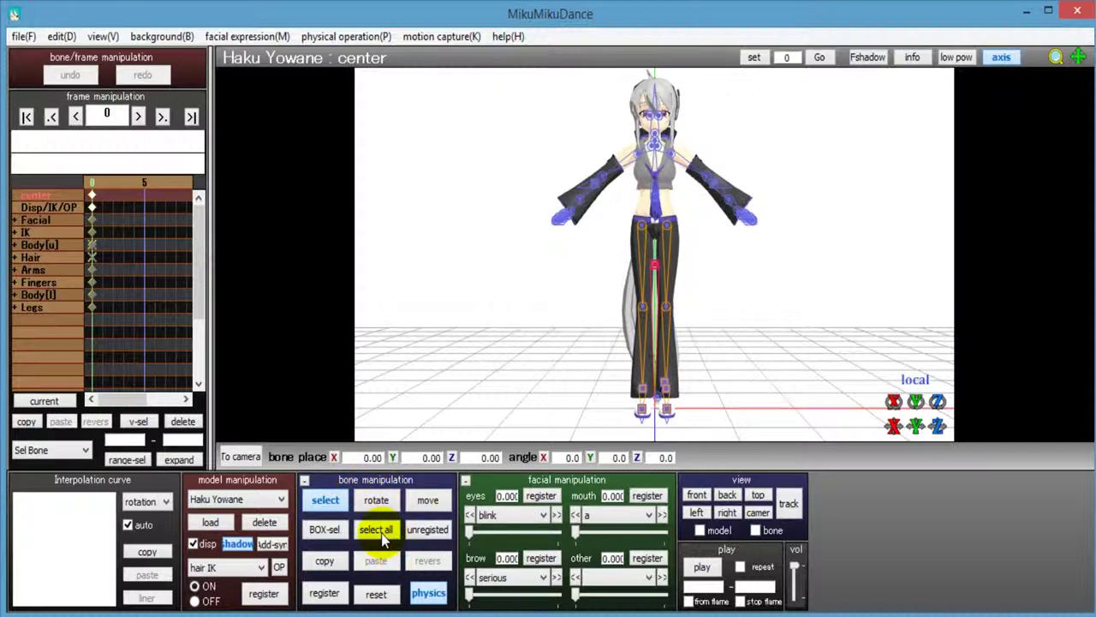
{"action": "left_click", "coordinate": [326, 500]}
{"action": "left_click", "coordinate": [386, 534]}
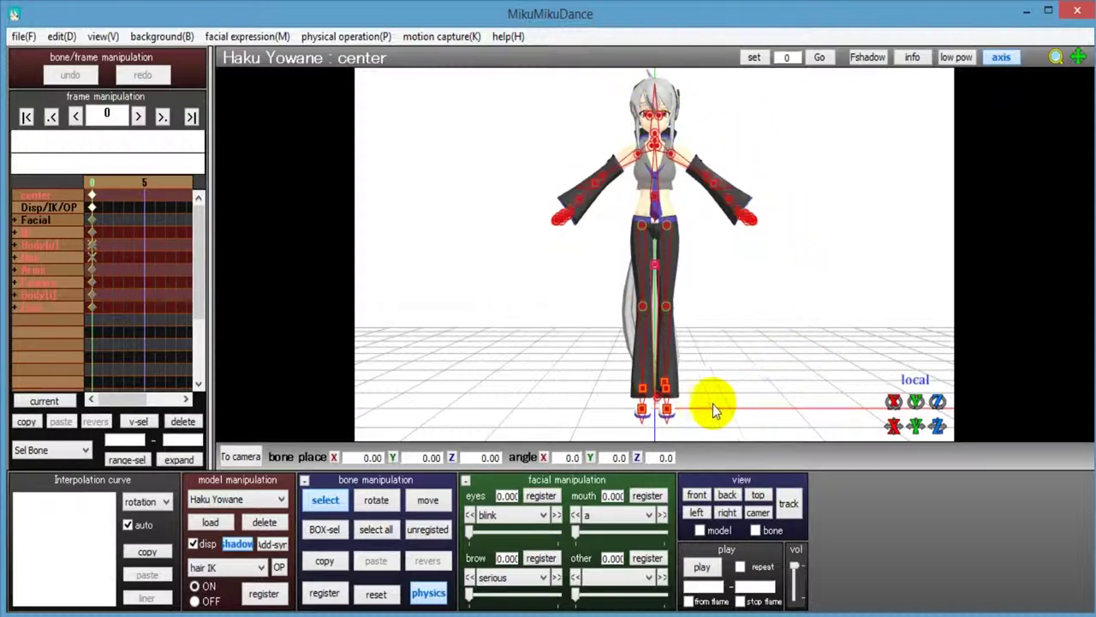
{"action": "left_click", "coordinate": [431, 503]}
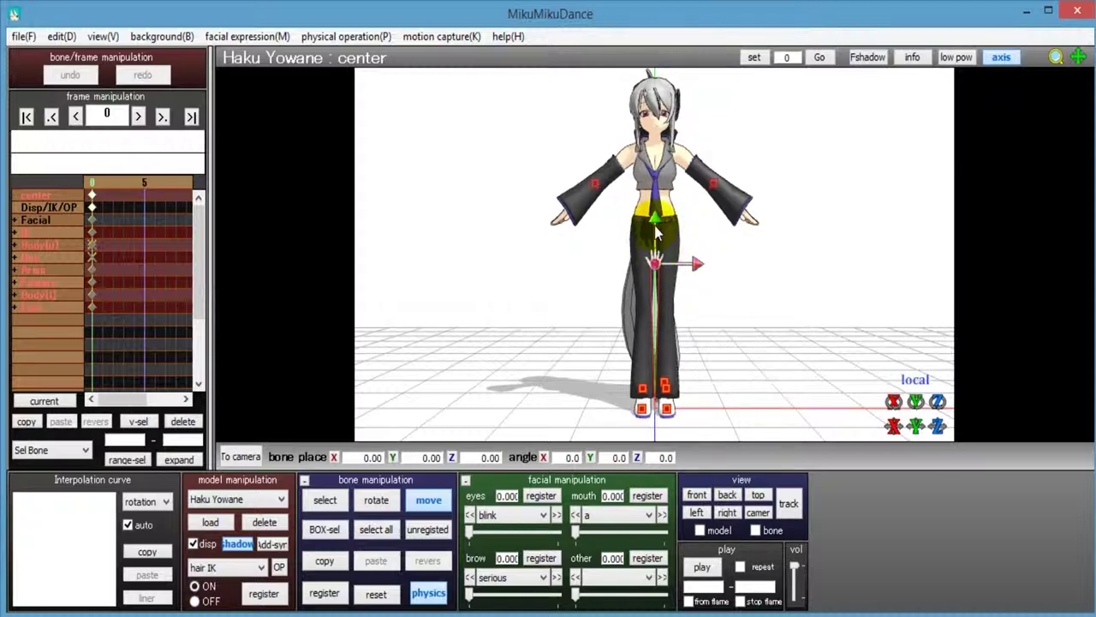
{"action": "mouse_move", "coordinate": [655, 224]}
{"action": "left_mouse_down"}
{"action": "mouse_move", "coordinate": [655, 246]}
{"action": "mouse_move", "coordinate": [655, 217]}
{"action": "left_mouse_up"}
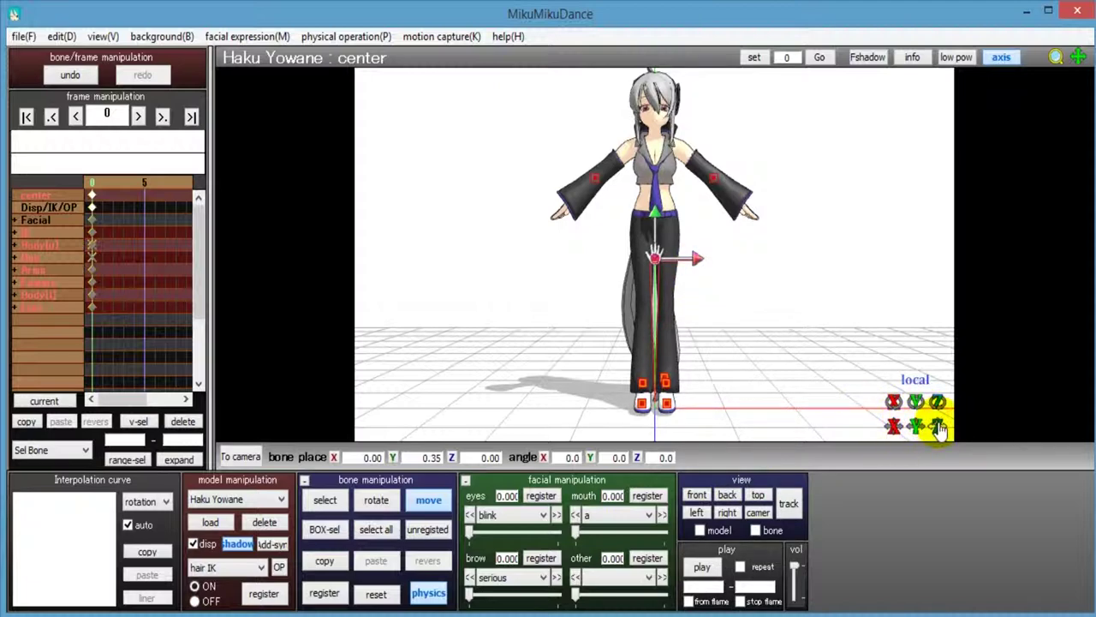
{"action": "left_click_drag", "start_coordinate": [940, 430], "coordinate": [940, 496]}
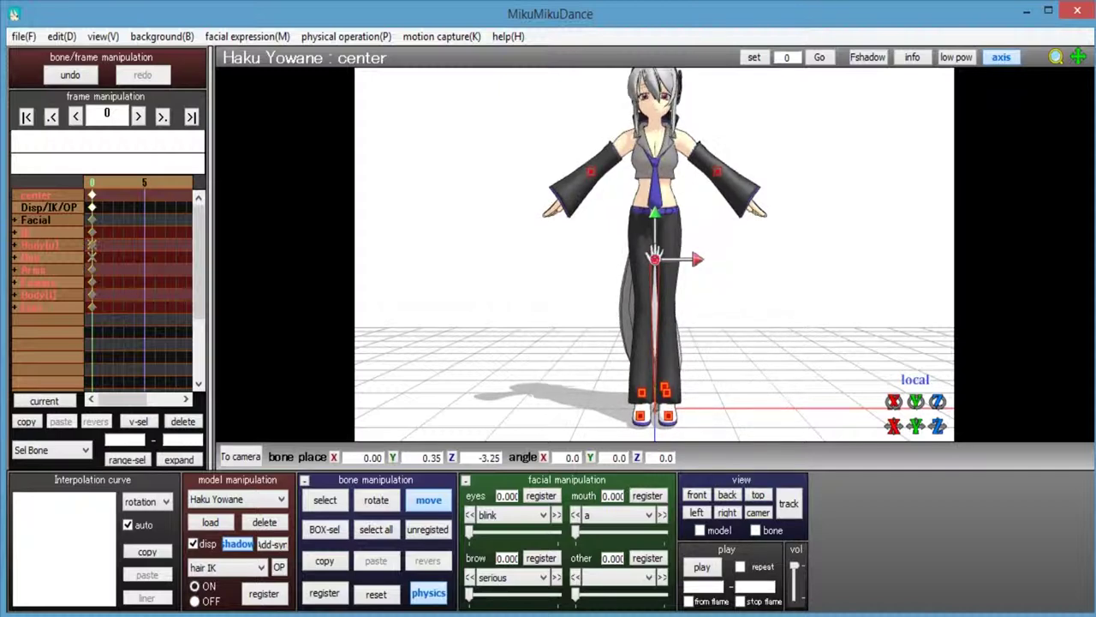
{"action": "left_click_drag", "start_coordinate": [937, 420], "coordinate": [940, 423]}
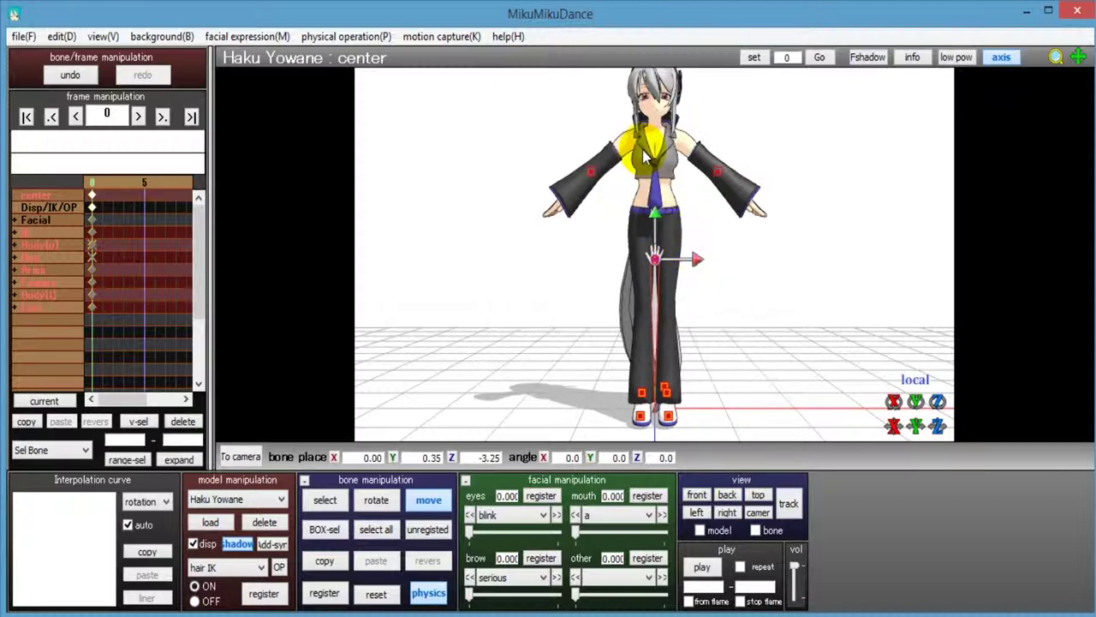
- Rotate the whole model about the Y axis to about -175° to show its back, and turn it back to about -1.7°
{"action": "left_click", "coordinate": [377, 501]}
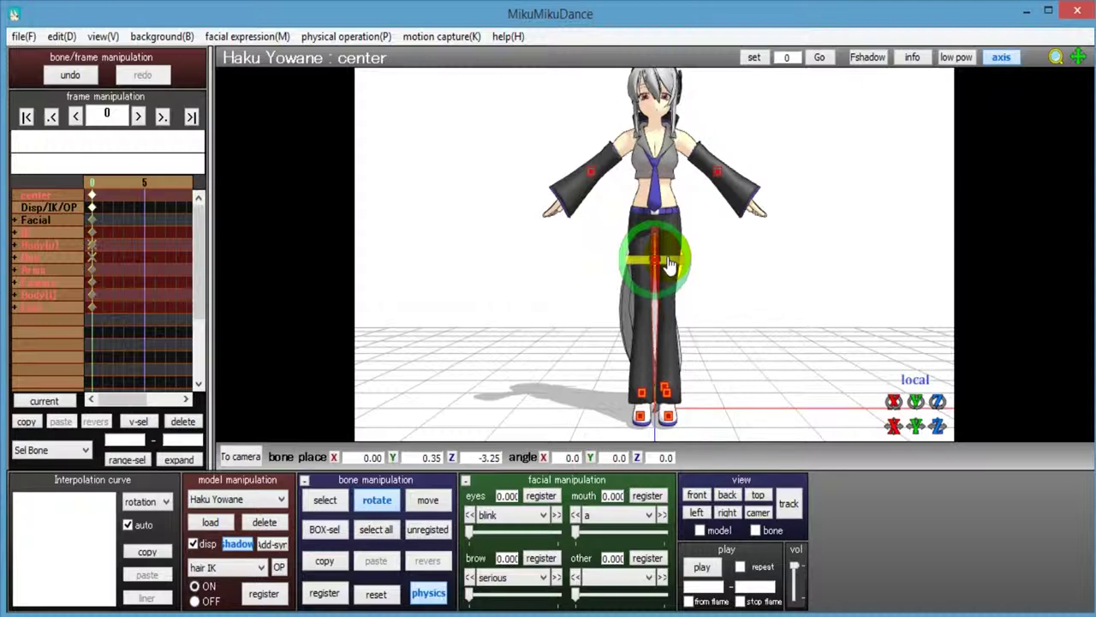
{"action": "left_click", "coordinate": [668, 261]}
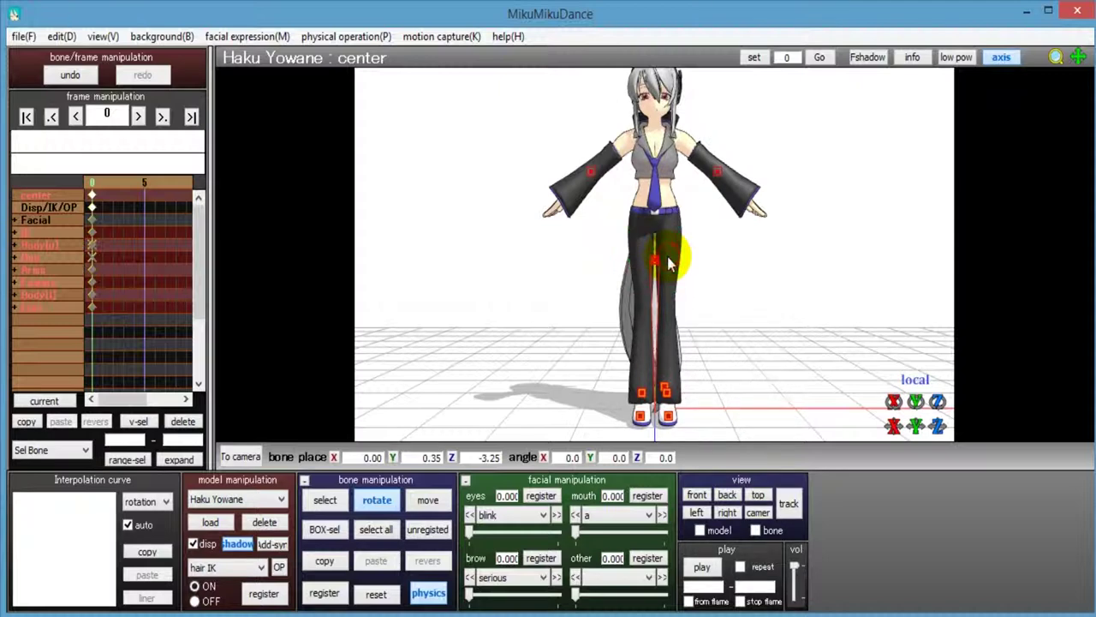
{"action": "left_click_drag", "start_coordinate": [668, 263], "coordinate": [420, 360]}
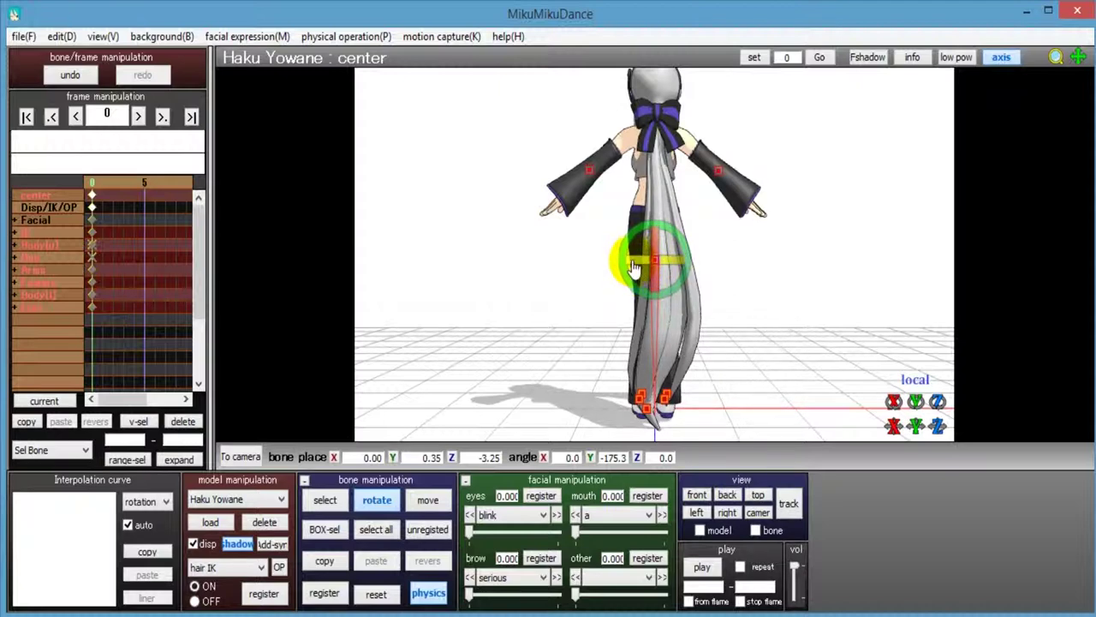
{"action": "left_click_drag", "start_coordinate": [632, 267], "coordinate": [876, 226]}
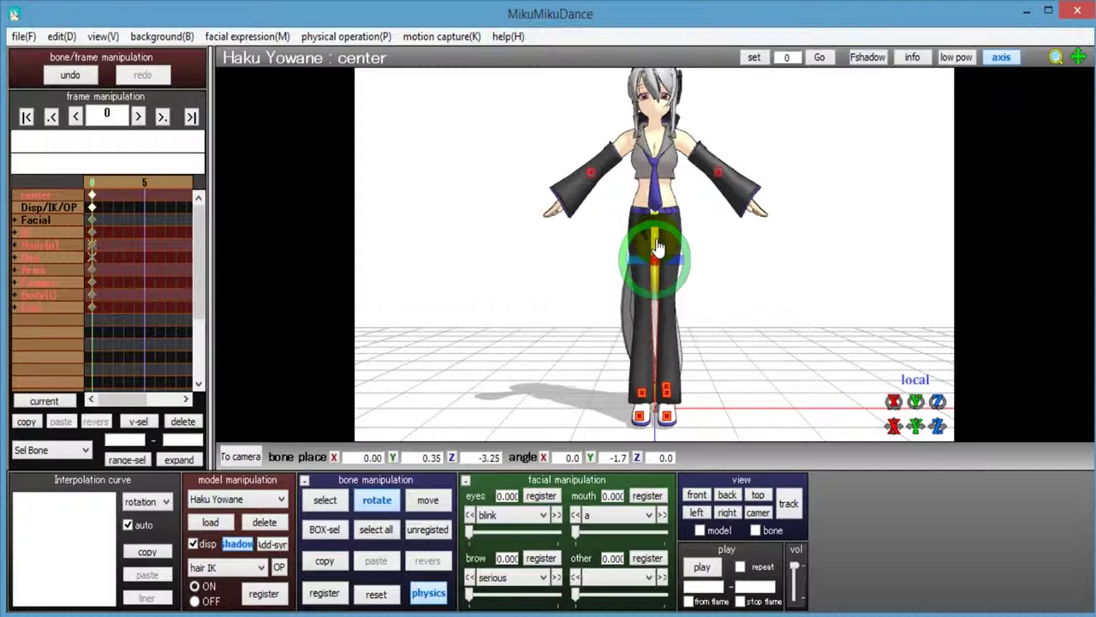
- Tilt the model about the X axis to about -85° and back, and roll it about the Z axis to about 90° and back upright
{"action": "left_click_drag", "start_coordinate": [657, 244], "coordinate": [660, 370]}
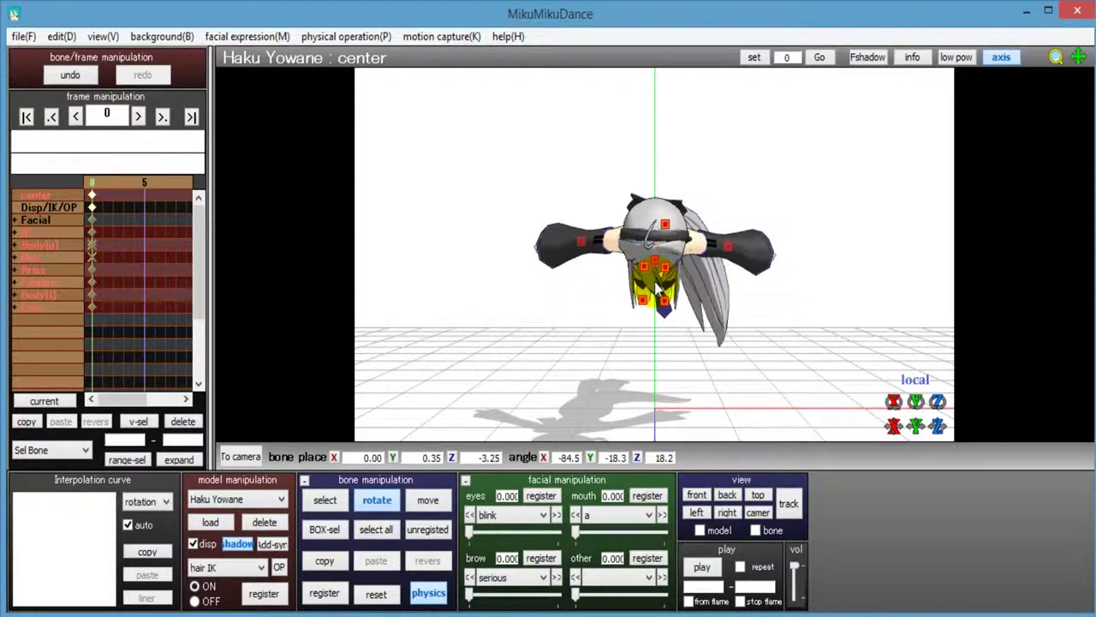
{"action": "left_click_drag", "start_coordinate": [659, 291], "coordinate": [655, 153]}
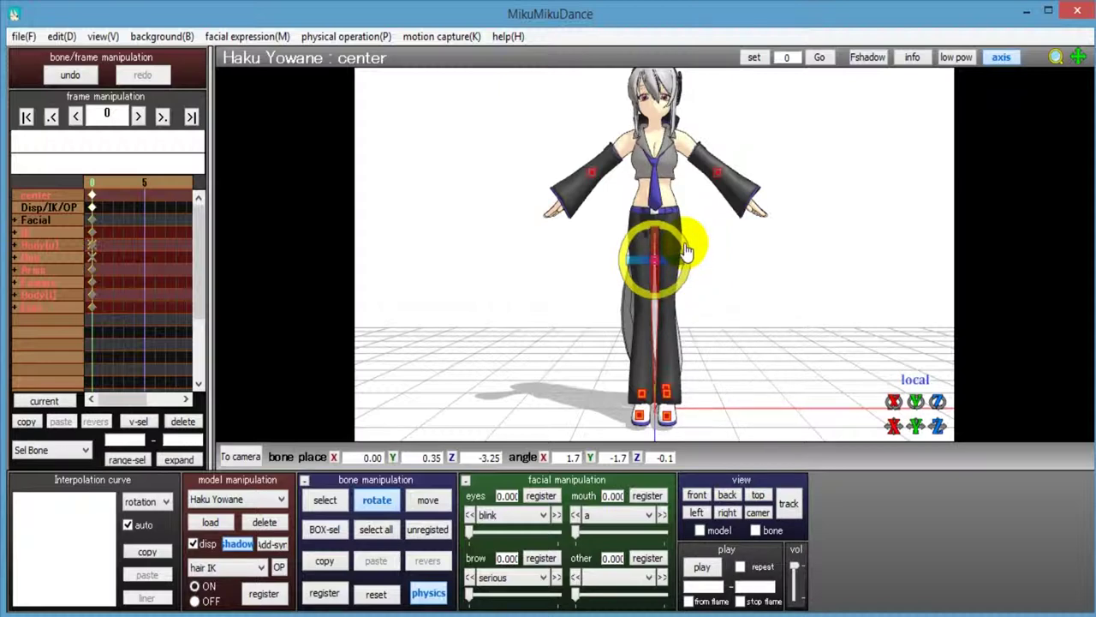
{"action": "left_click_drag", "start_coordinate": [684, 243], "coordinate": [691, 340]}
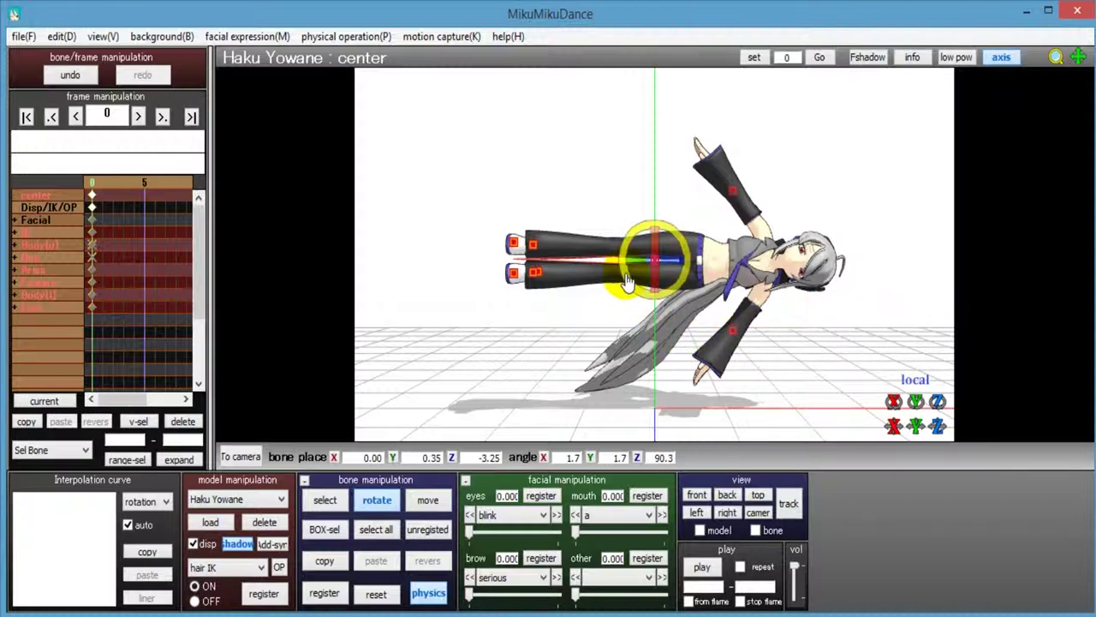
{"action": "left_click_drag", "start_coordinate": [626, 283], "coordinate": [672, 311]}
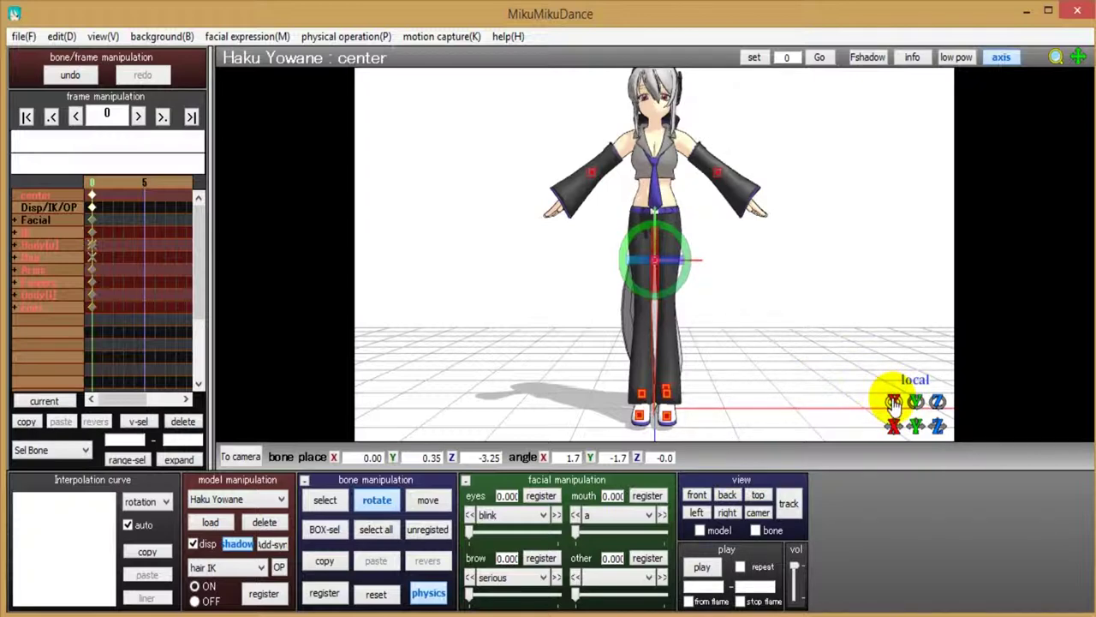
- Tilt the model in increments about its local X axis to about -76°
{"action": "left_click_drag", "start_coordinate": [893, 406], "coordinate": [893, 337]}
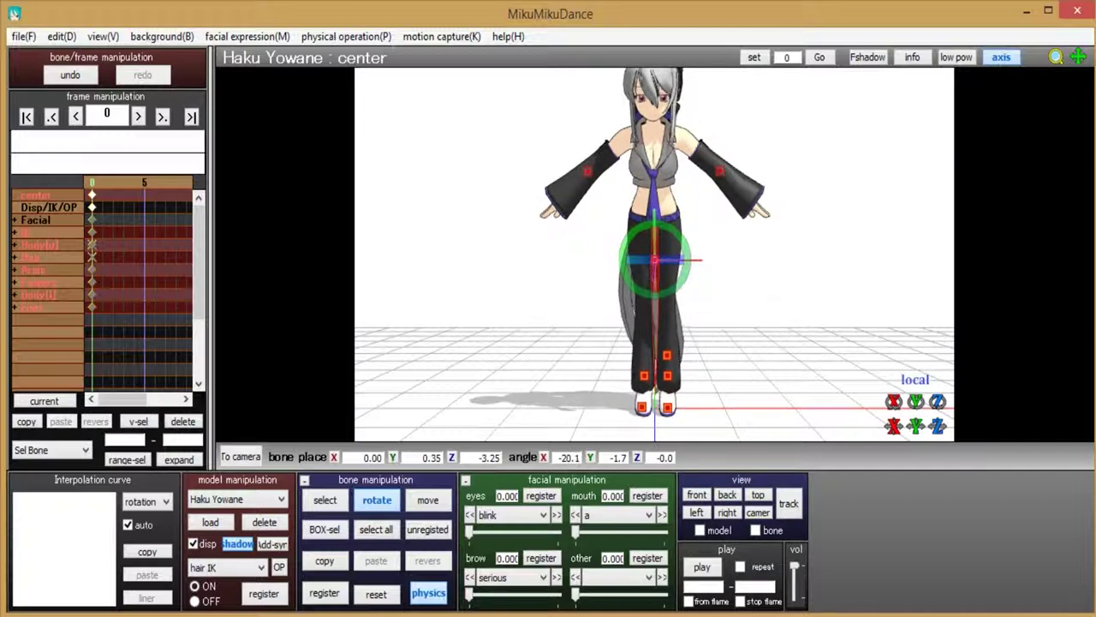
{"action": "left_click_drag", "start_coordinate": [653, 261], "coordinate": [653, 257]}
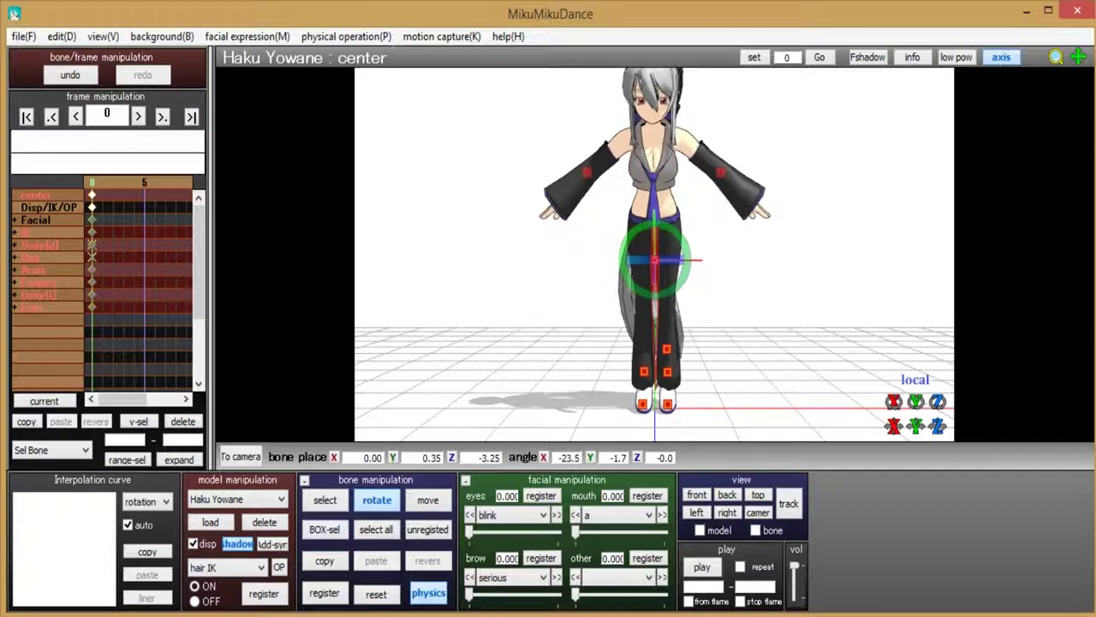
{"action": "left_click_drag", "start_coordinate": [654, 261], "coordinate": [654, 249]}
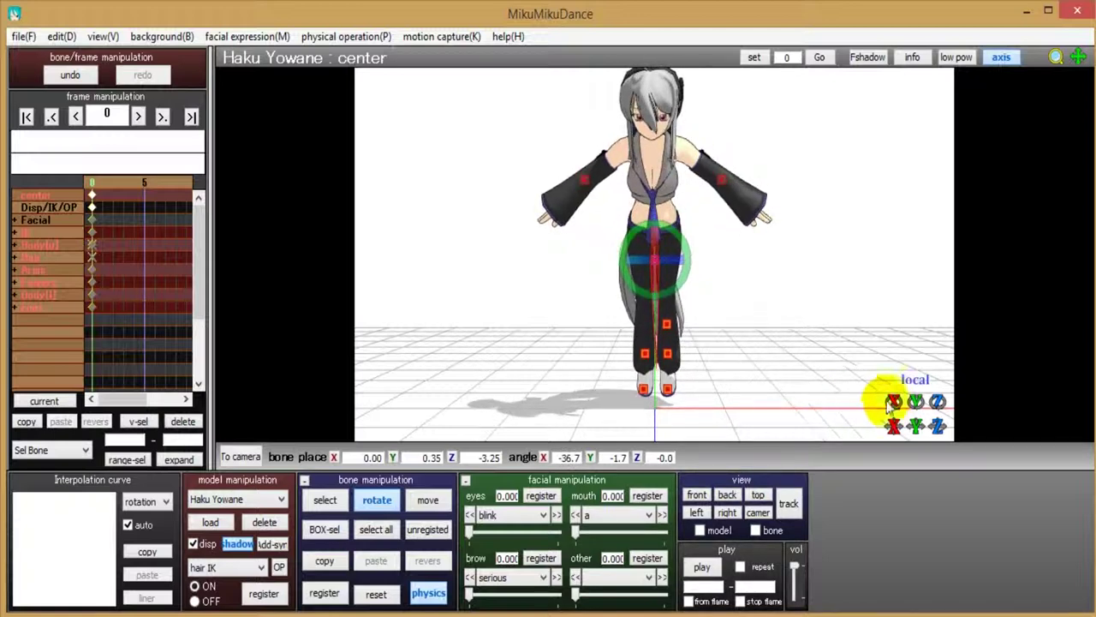
{"action": "left_click_drag", "start_coordinate": [891, 404], "coordinate": [891, 399]}
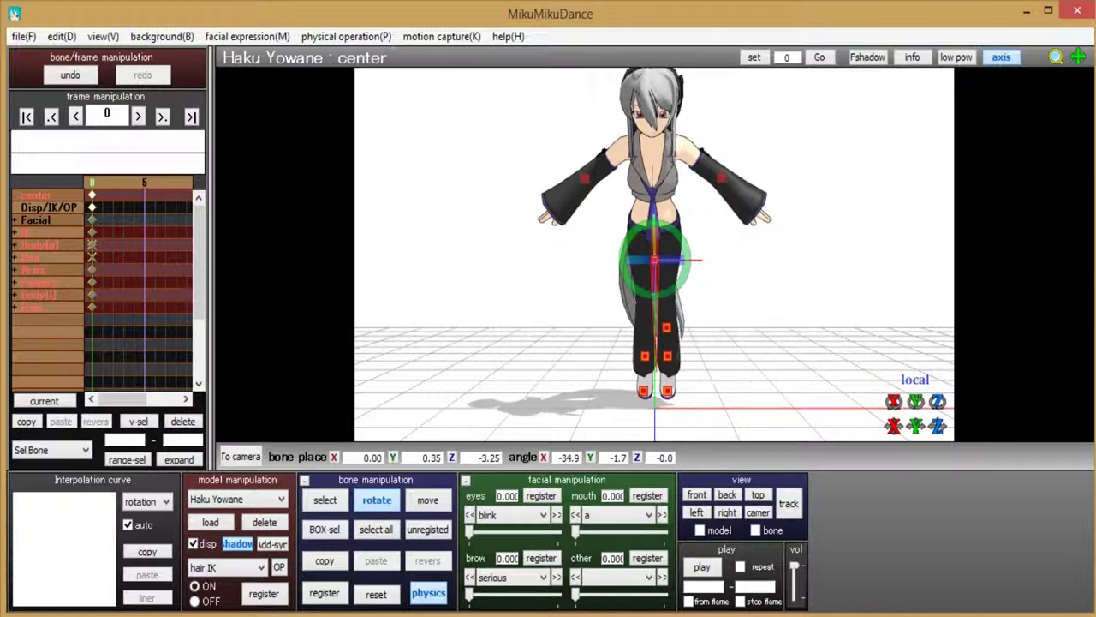
{"action": "left_click_drag", "start_coordinate": [677, 257], "coordinate": [677, 339]}
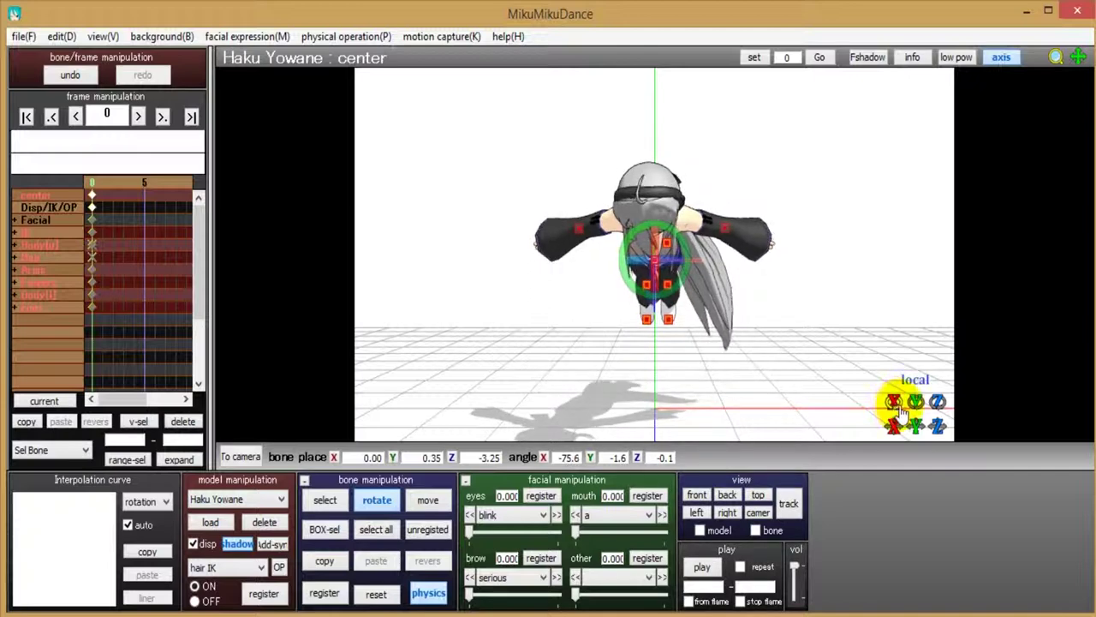
- Bring the model back upright and turn it about the Y axis to a side view at about 94°
{"action": "mouse_move", "coordinate": [891, 403]}
{"action": "left_mouse_down"}
{"action": "mouse_move", "coordinate": [893, 272]}
{"action": "mouse_move", "coordinate": [893, 401]}
{"action": "left_mouse_up"}
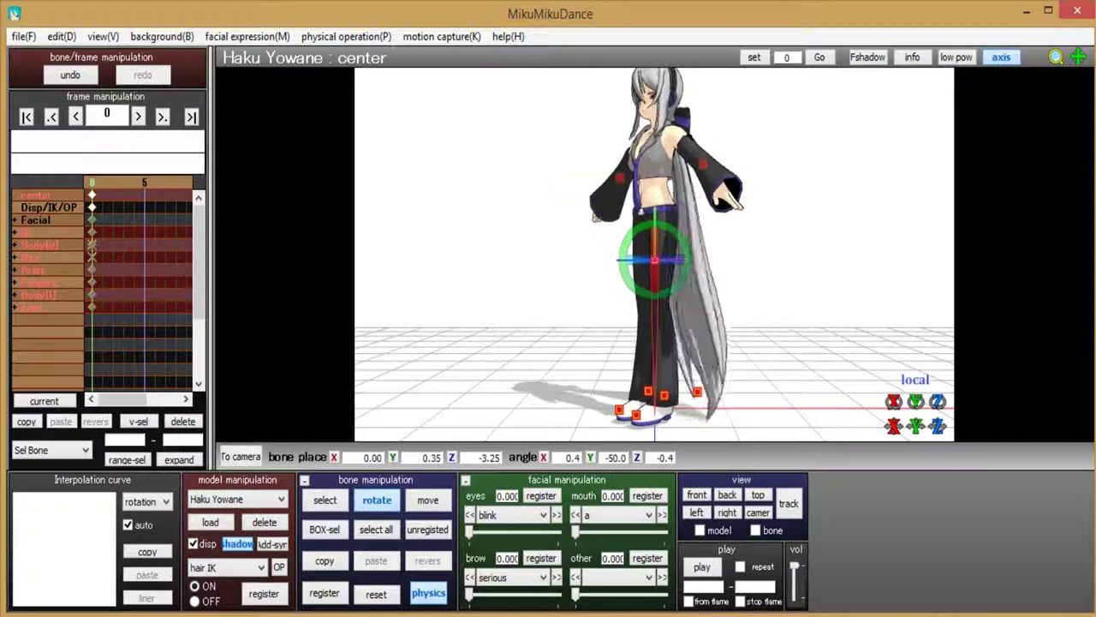
{"action": "left_click_drag", "start_coordinate": [638, 283], "coordinate": [1078, 283]}
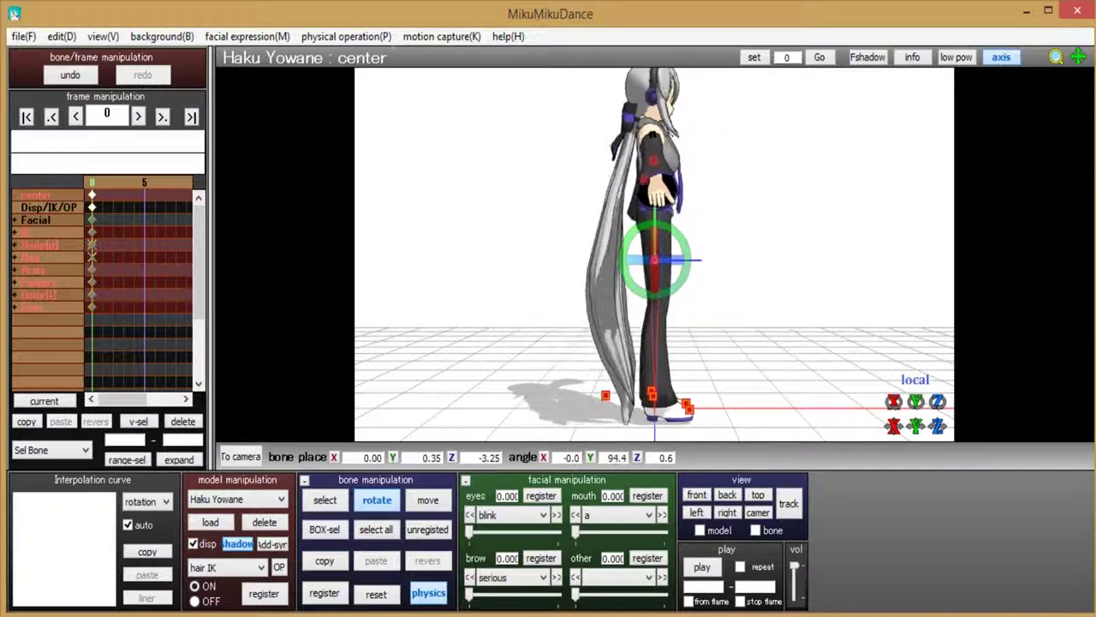
{"action": "left_click", "coordinate": [916, 405]}
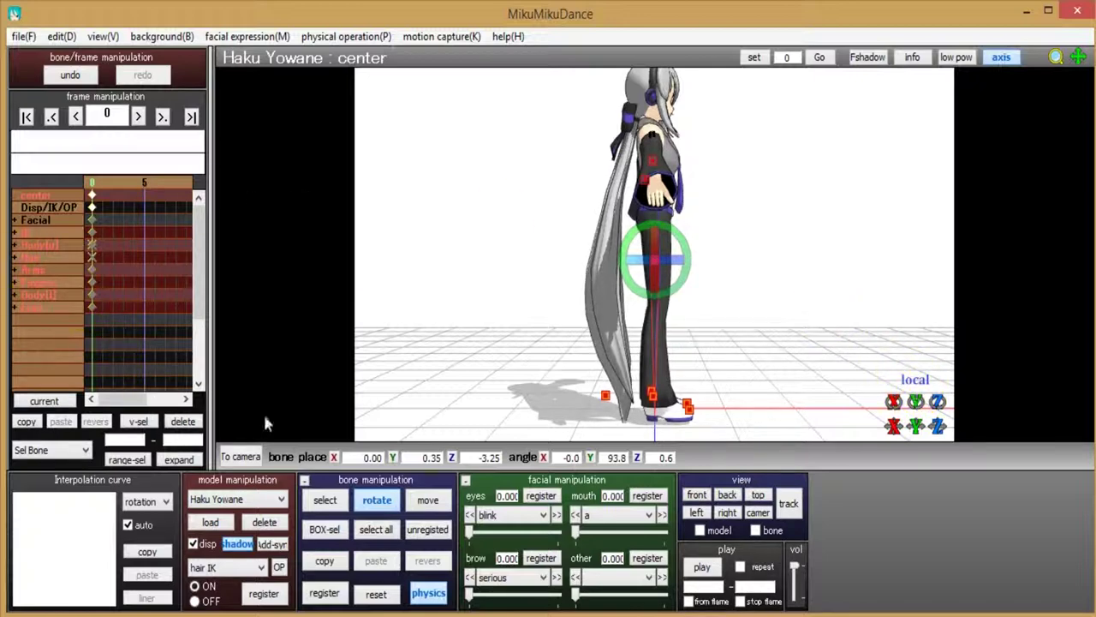
- Rotate the model with the local rotation controls to about X -24.4°, Y 151.7° and Z -43°
{"action": "left_click", "coordinate": [437, 503]}
{"action": "left_click", "coordinate": [717, 353]}
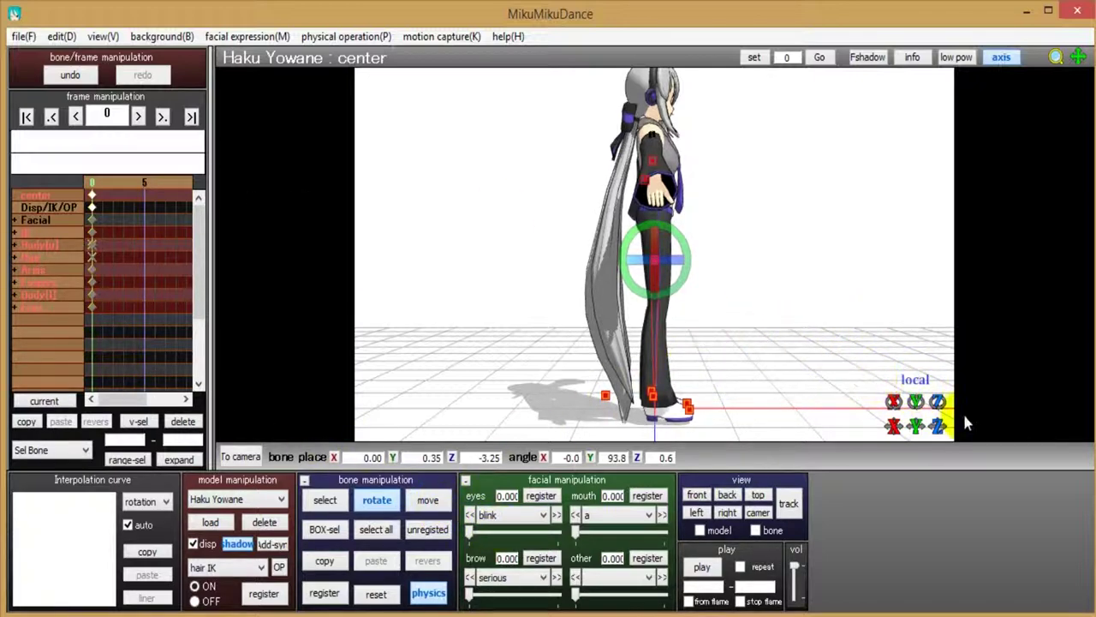
{"action": "left_click", "coordinate": [939, 404]}
{"action": "left_click_drag", "start_coordinate": [938, 401], "coordinate": [901, 397]}
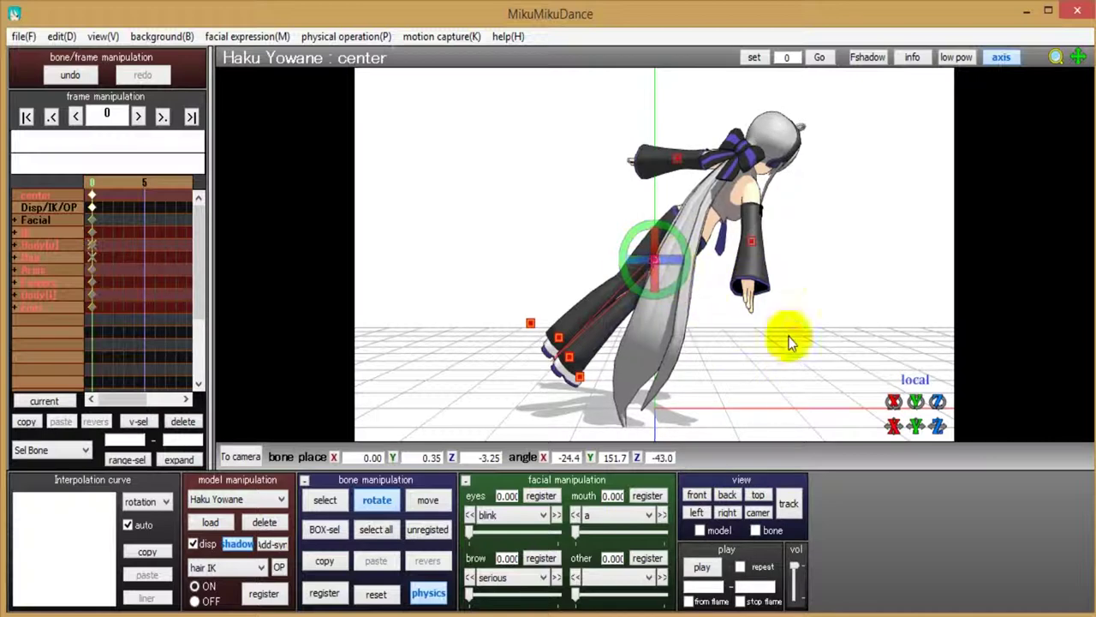
- Rotate the model back to an upright, front-facing pose with all three angles within about 0.3° of zero
{"action": "left_click", "coordinate": [670, 267]}
{"action": "left_click_drag", "start_coordinate": [663, 261], "coordinate": [471, 277]}
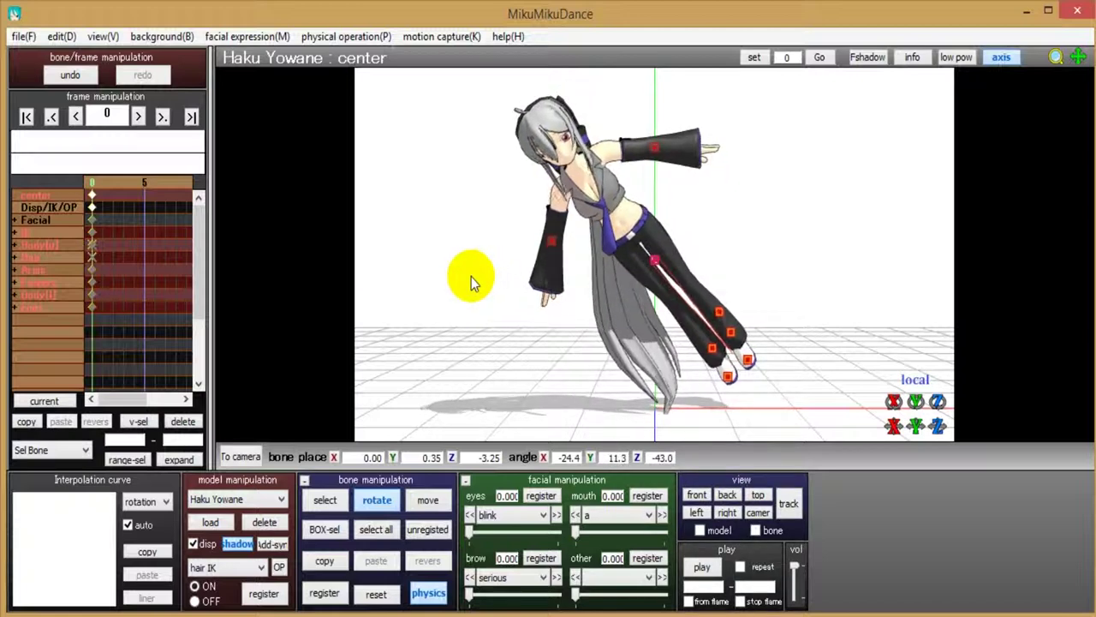
{"action": "left_click_drag", "start_coordinate": [684, 234], "coordinate": [715, 279]}
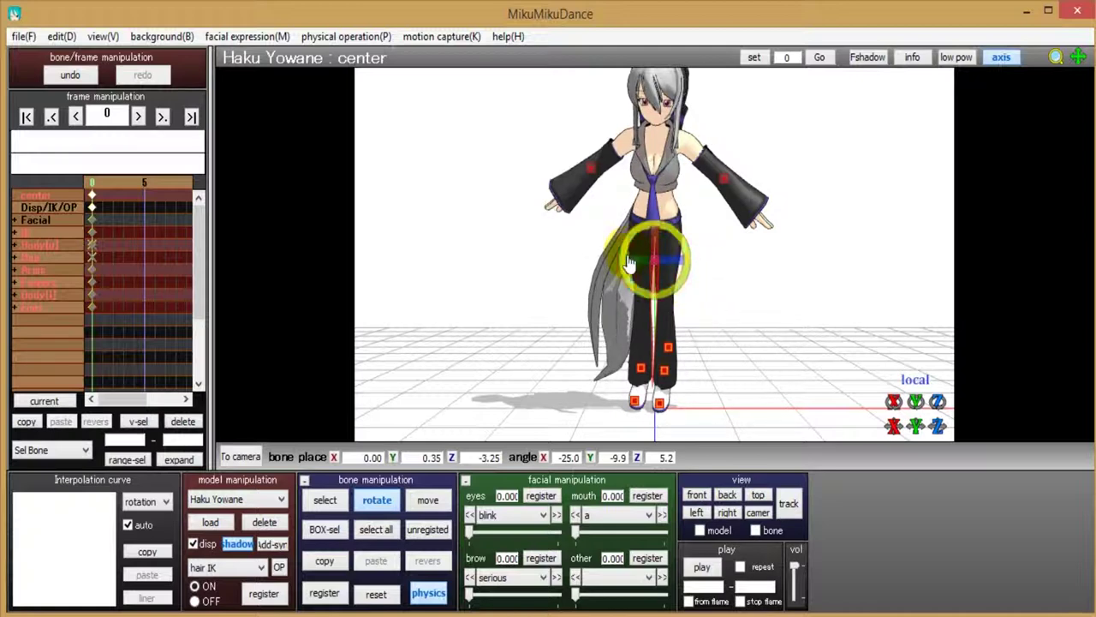
{"action": "mouse_move", "coordinate": [638, 267]}
{"action": "left_mouse_down"}
{"action": "mouse_move", "coordinate": [647, 261]}
{"action": "mouse_move", "coordinate": [653, 284]}
{"action": "mouse_move", "coordinate": [698, 294]}
{"action": "mouse_move", "coordinate": [670, 297]}
{"action": "mouse_move", "coordinate": [679, 291]}
{"action": "mouse_move", "coordinate": [670, 312]}
{"action": "mouse_move", "coordinate": [690, 325]}
{"action": "left_mouse_up"}
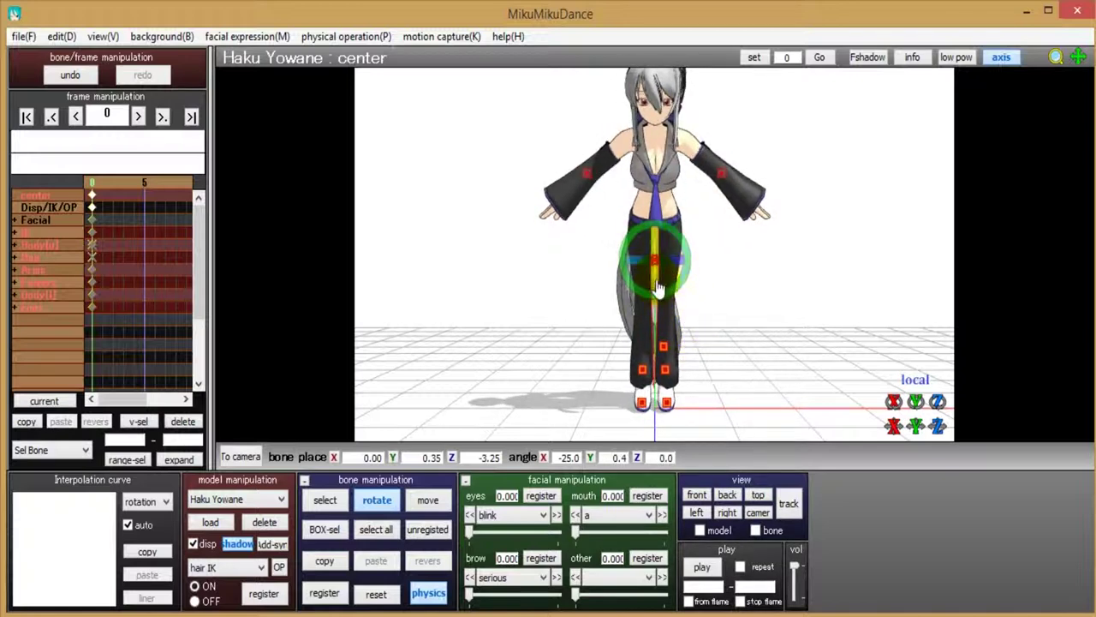
{"action": "left_click", "coordinate": [656, 290]}
{"action": "left_click_drag", "start_coordinate": [656, 289], "coordinate": [657, 241]}
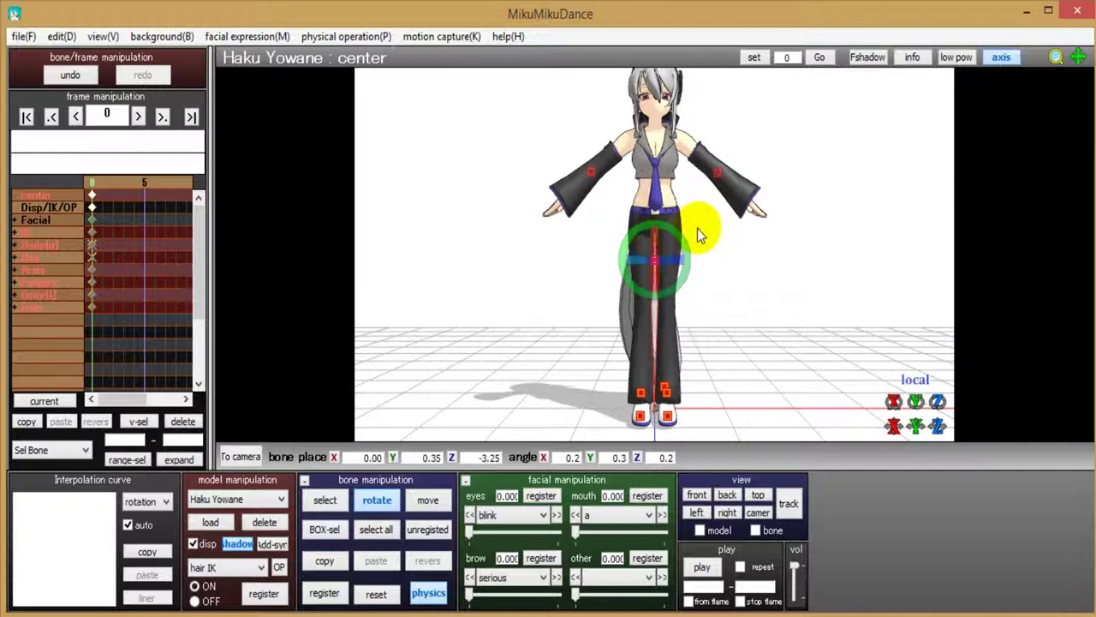